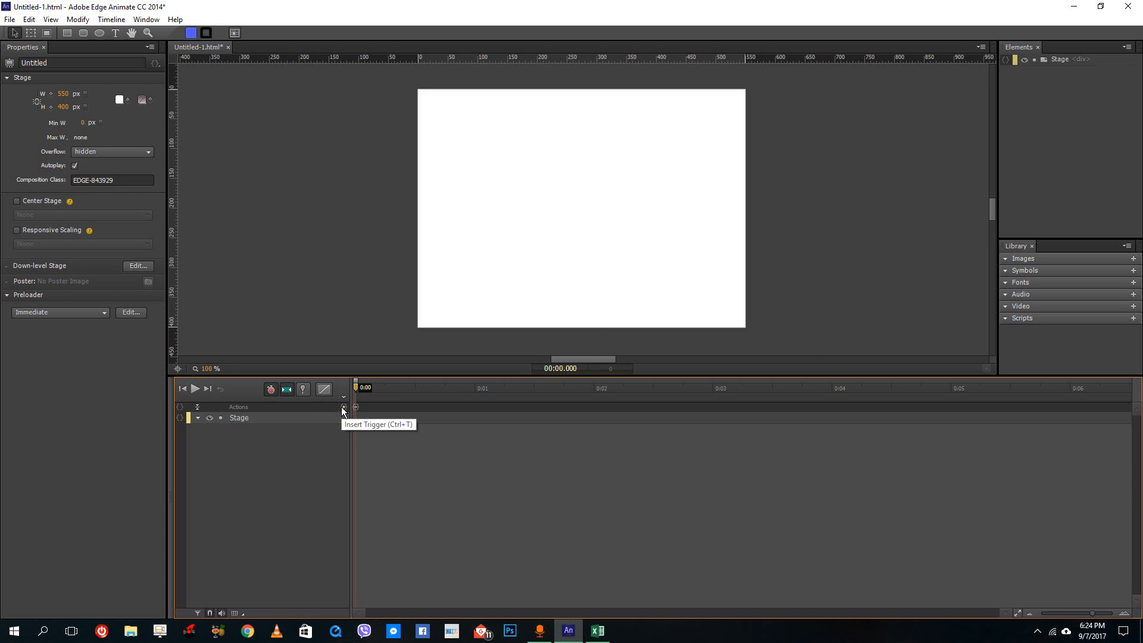
# Insert a timeline trigger at 0:00 and look through its Hide/Show and Playback actions.
pyautogui.click(344, 407)
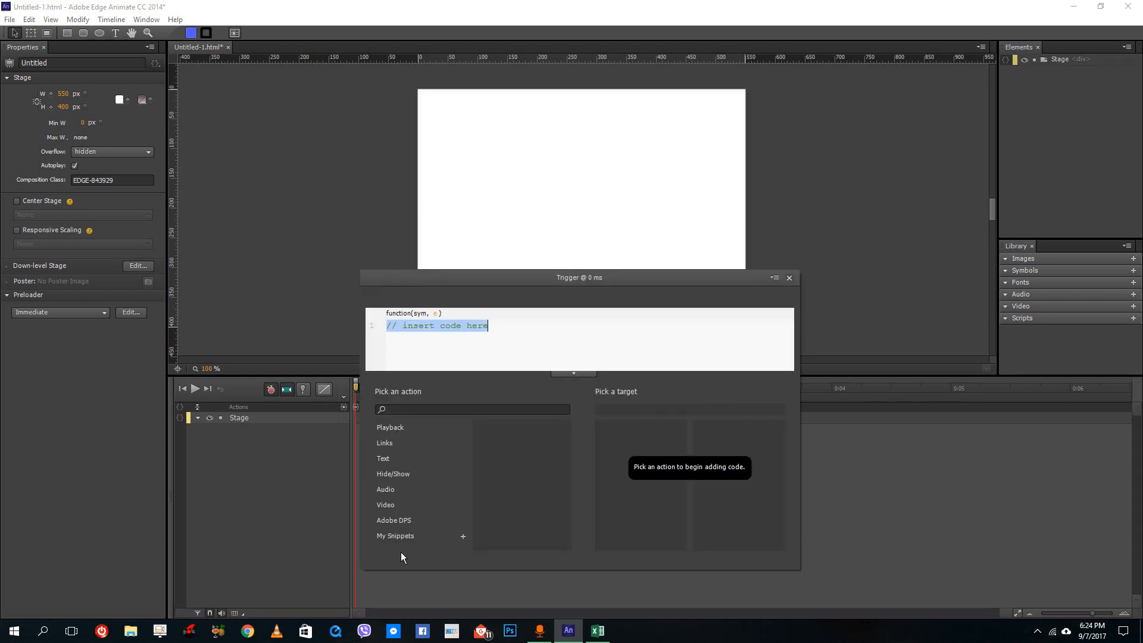
pyautogui.click(389, 476)
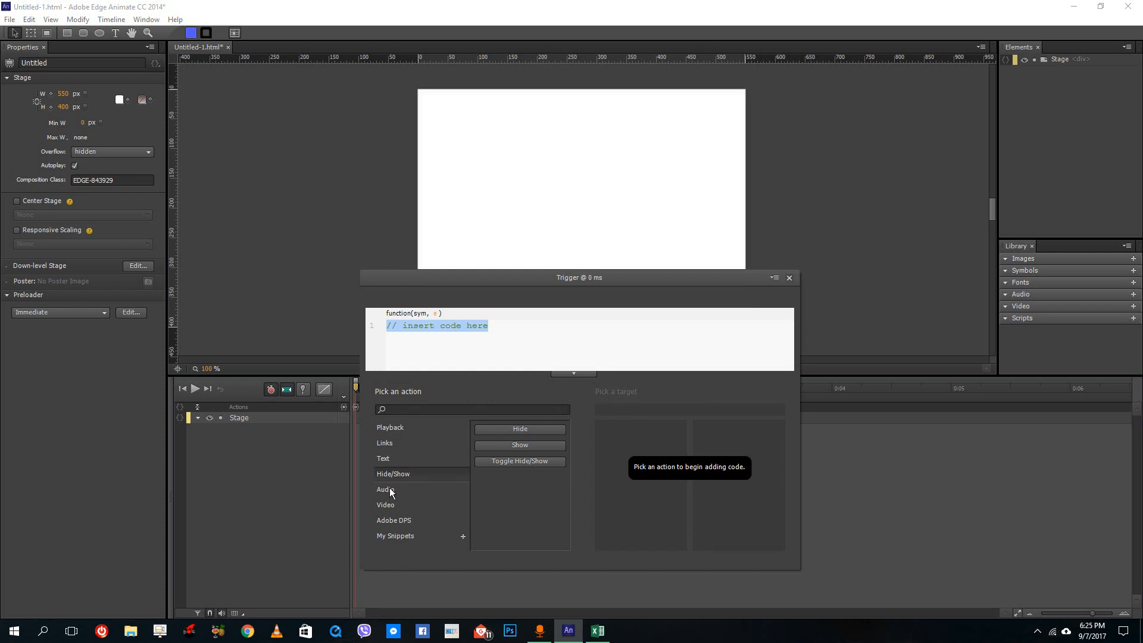
pyautogui.click(387, 427)
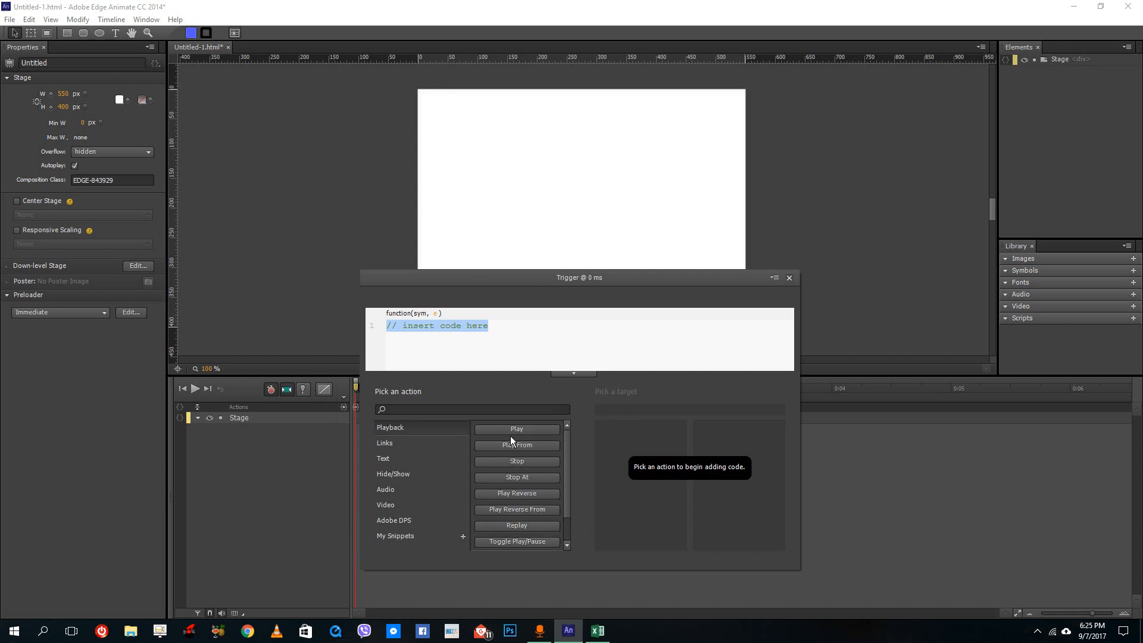
pyautogui.scroll(-1, 529, 494)
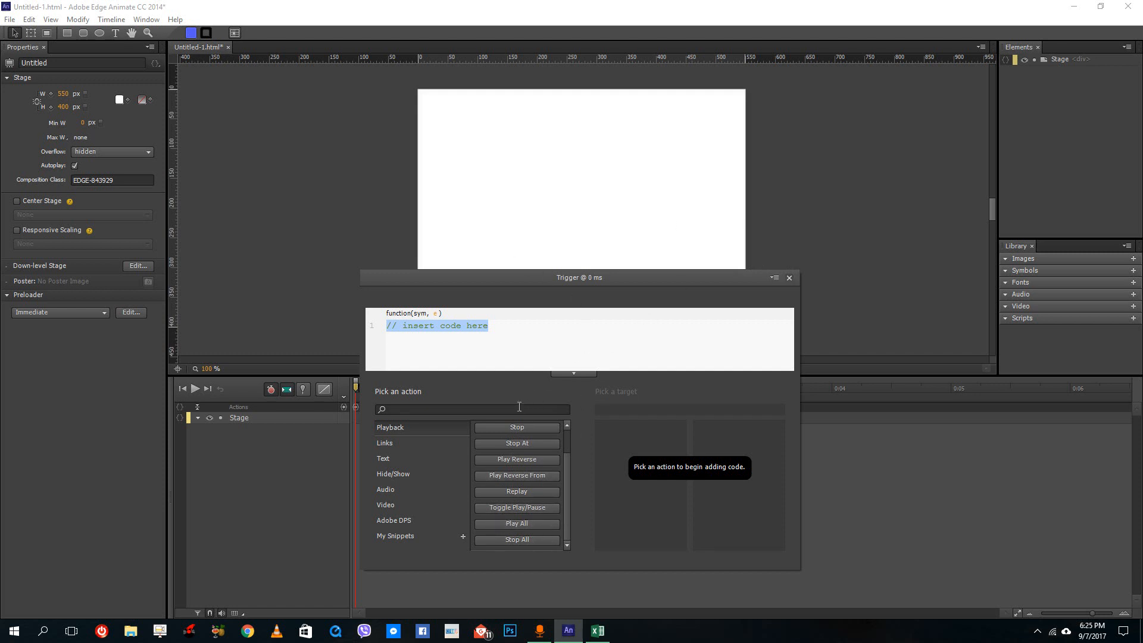
# Add a Link in Same Window action to the trigger and highlight its URL in the code.
pyautogui.click(409, 442)
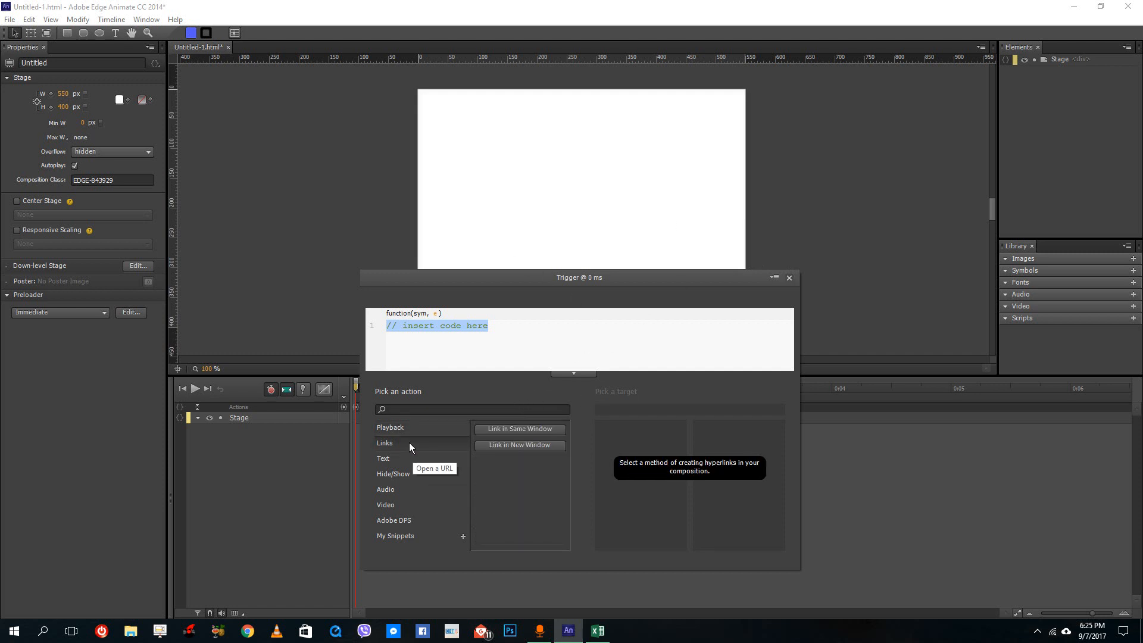
pyautogui.click(509, 430)
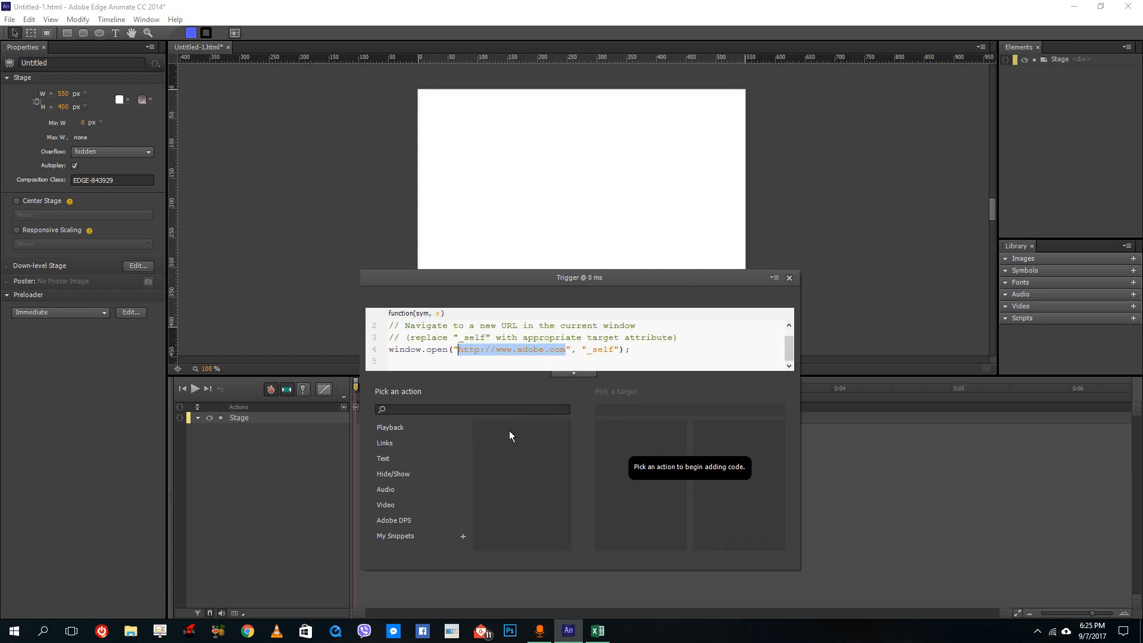
pyautogui.click(500, 348)
pyautogui.moveTo(497, 348)
pyautogui.mouseDown()
pyautogui.moveTo(581, 341)
pyautogui.moveTo(508, 355)
pyautogui.mouseUp()
pyautogui.click(535, 359)
# Add a Link in New Window action to the same trigger and highlight its window.open line.
pyautogui.click(431, 431)
pyautogui.click(434, 442)
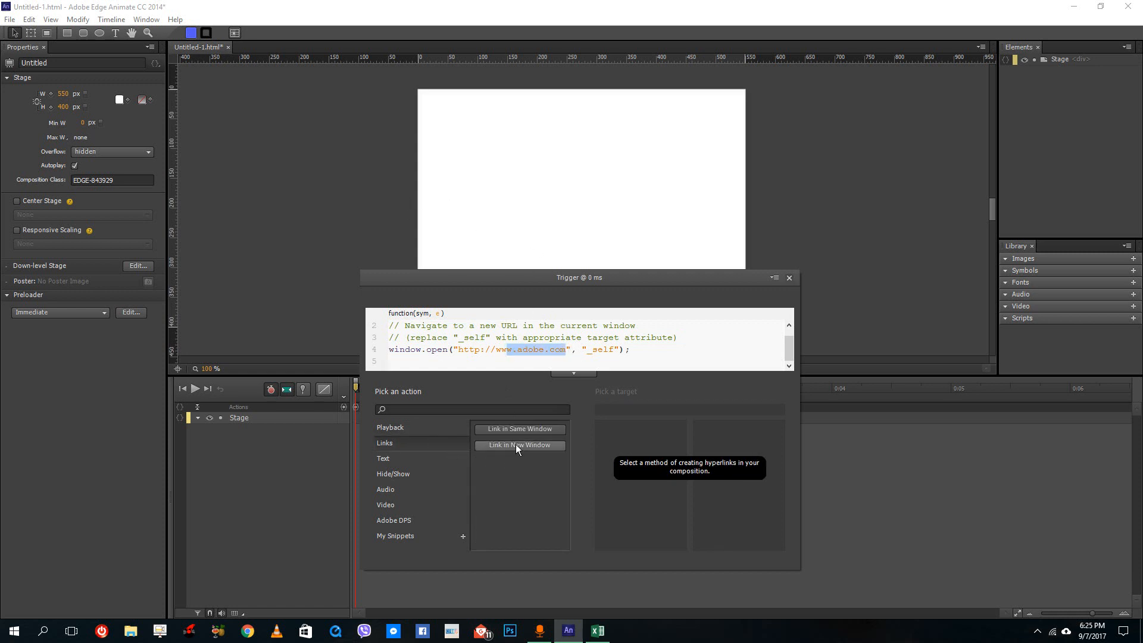
pyautogui.click(517, 446)
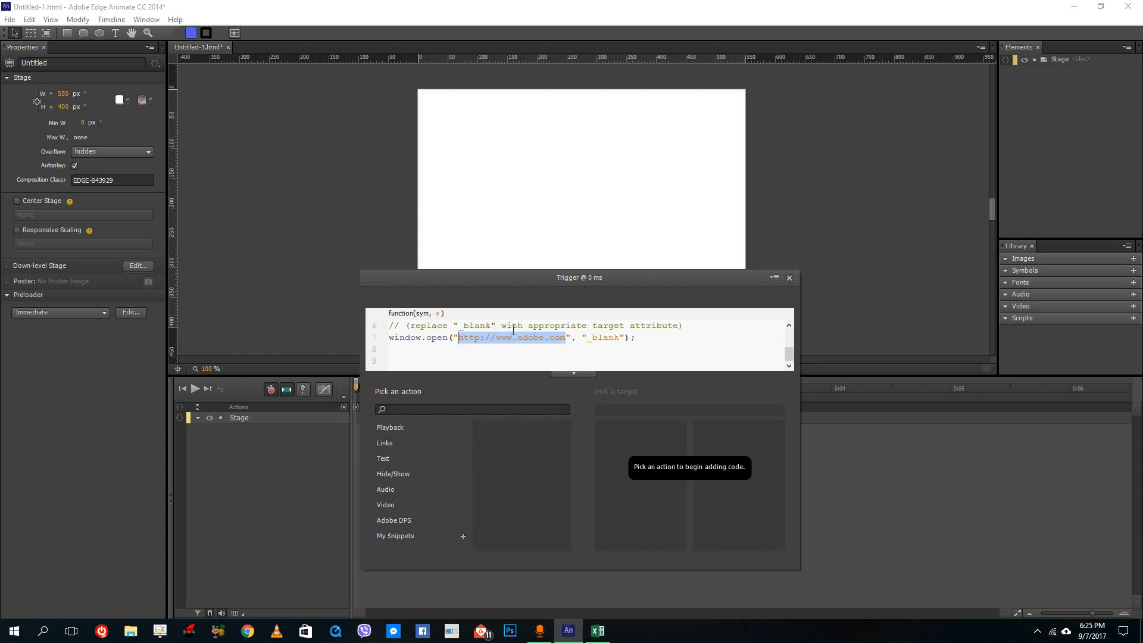
pyautogui.moveTo(448, 338); pyautogui.dragTo(376, 339)
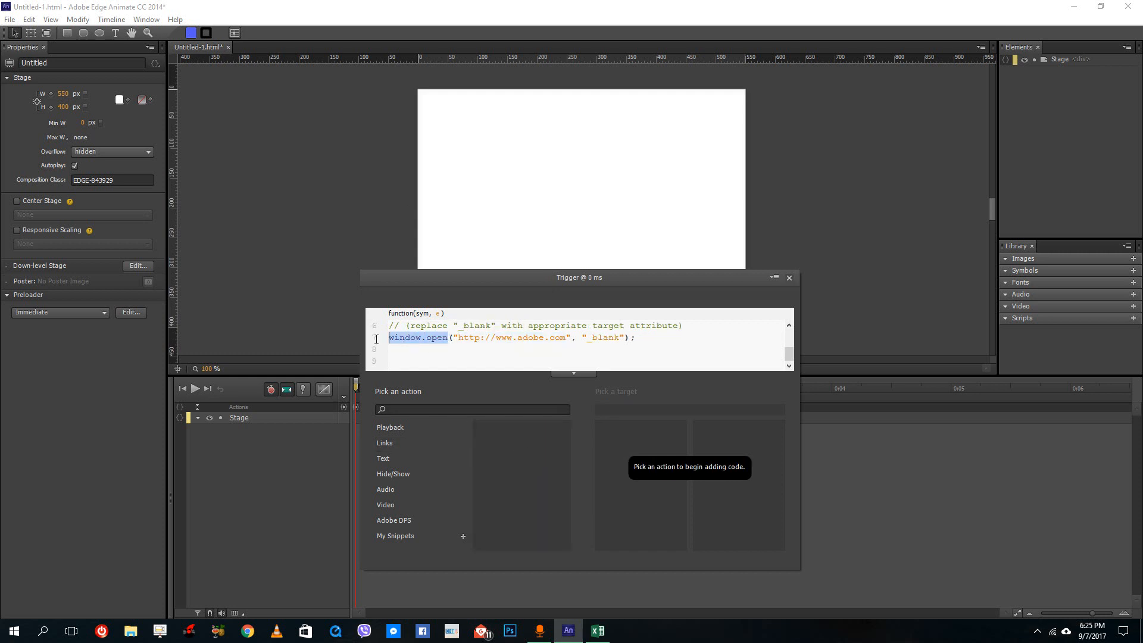
pyautogui.moveTo(482, 335); pyautogui.dragTo(550, 353)
pyautogui.click(596, 351)
# Examine the Text, Hide/Show, Audio, Video, Adobe DPS and My Snippets trigger actions, finally closing the trigger editor.
pyautogui.click(382, 457)
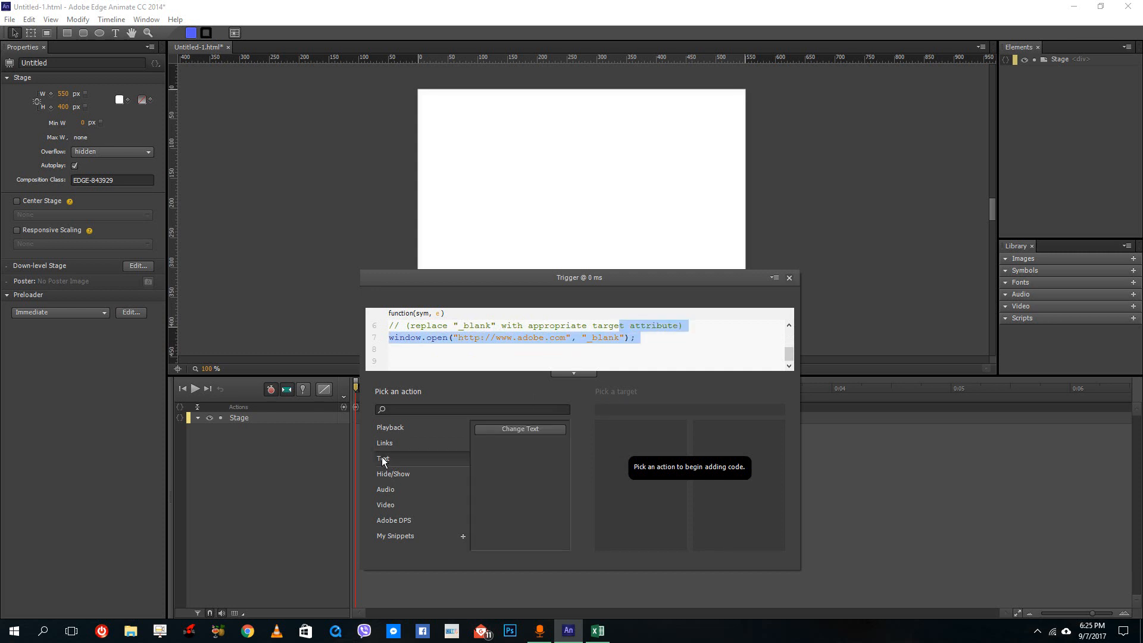
pyautogui.click(515, 431)
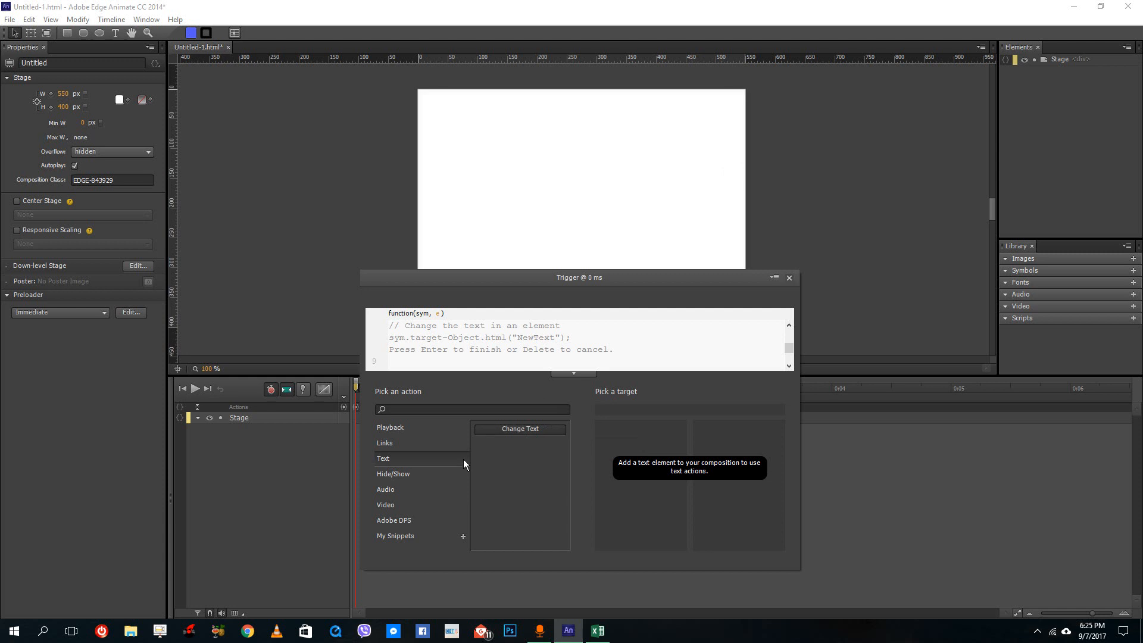
pyautogui.click(392, 474)
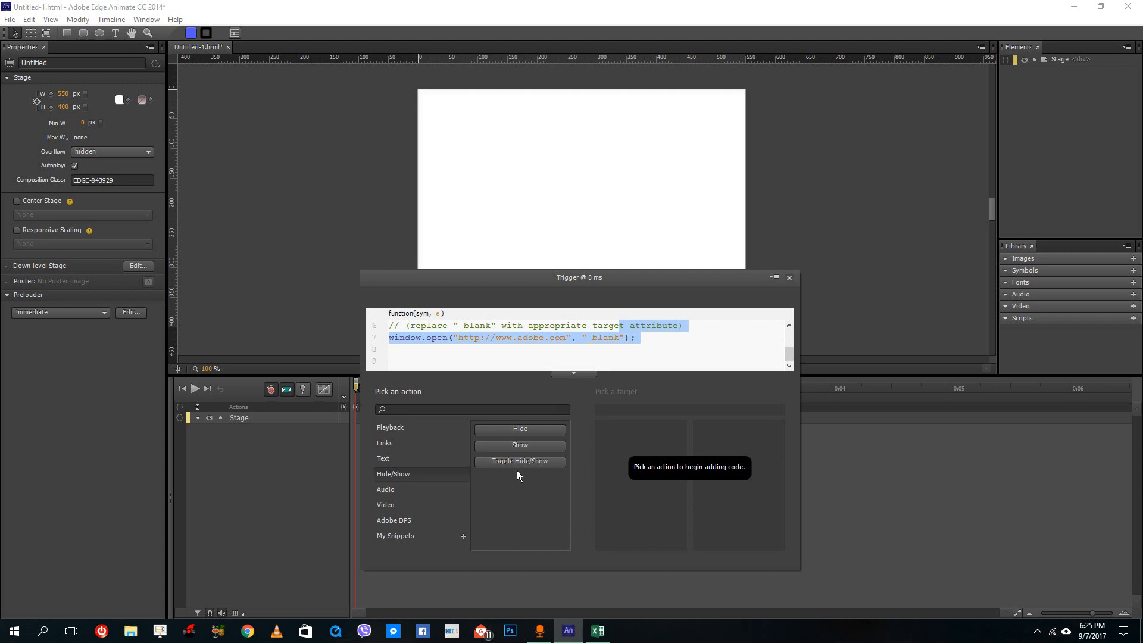
pyautogui.click(387, 490)
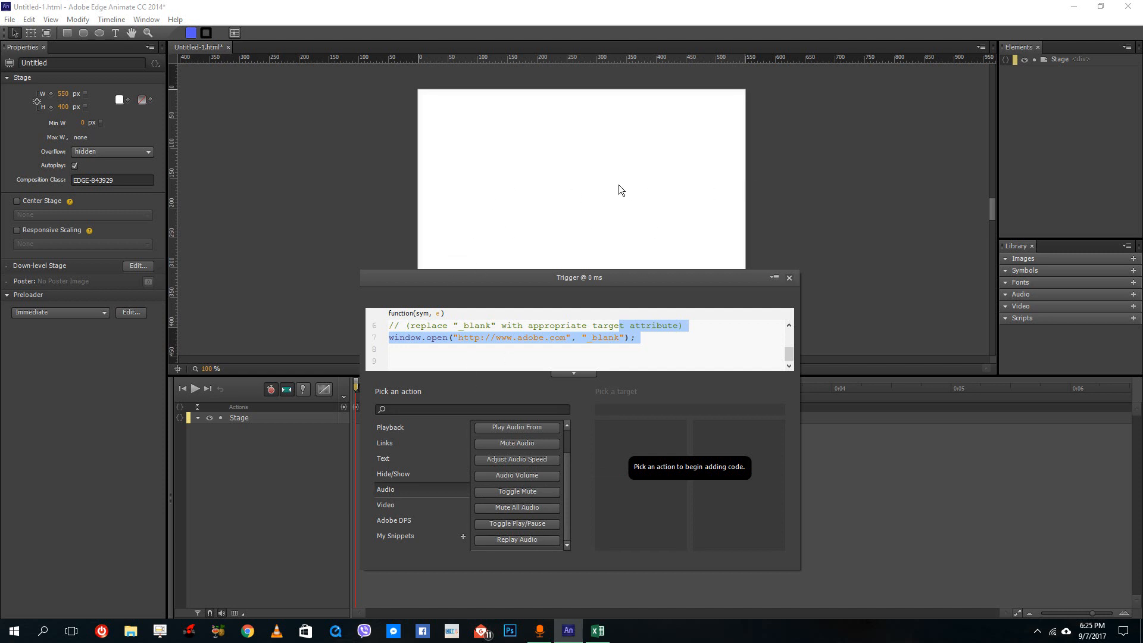
pyautogui.click(391, 506)
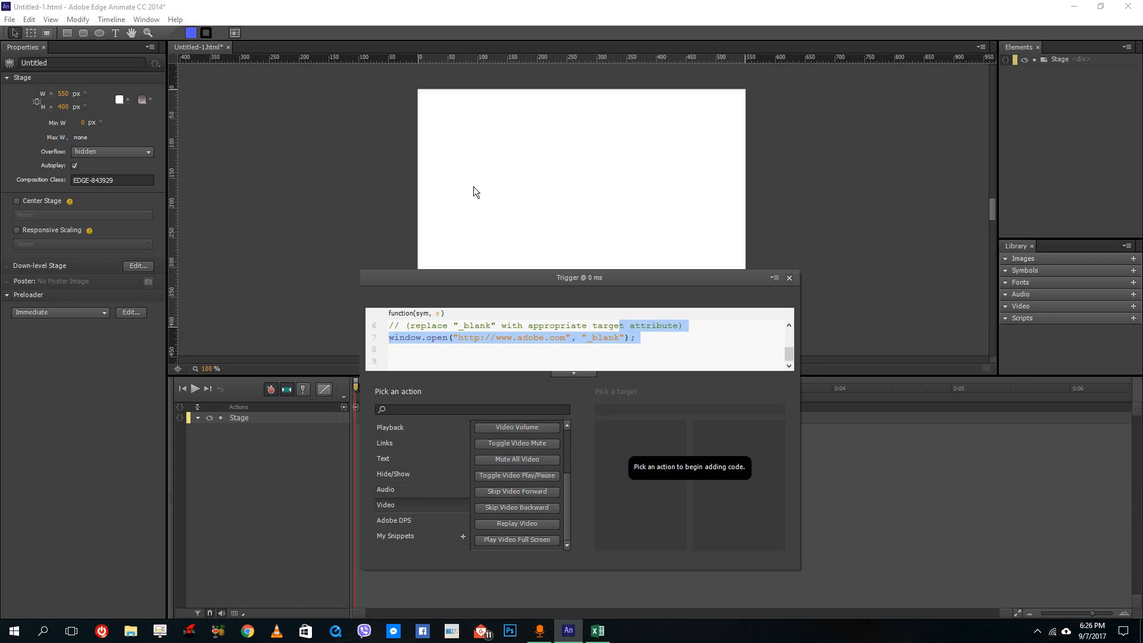
pyautogui.scroll(3, 510, 436)
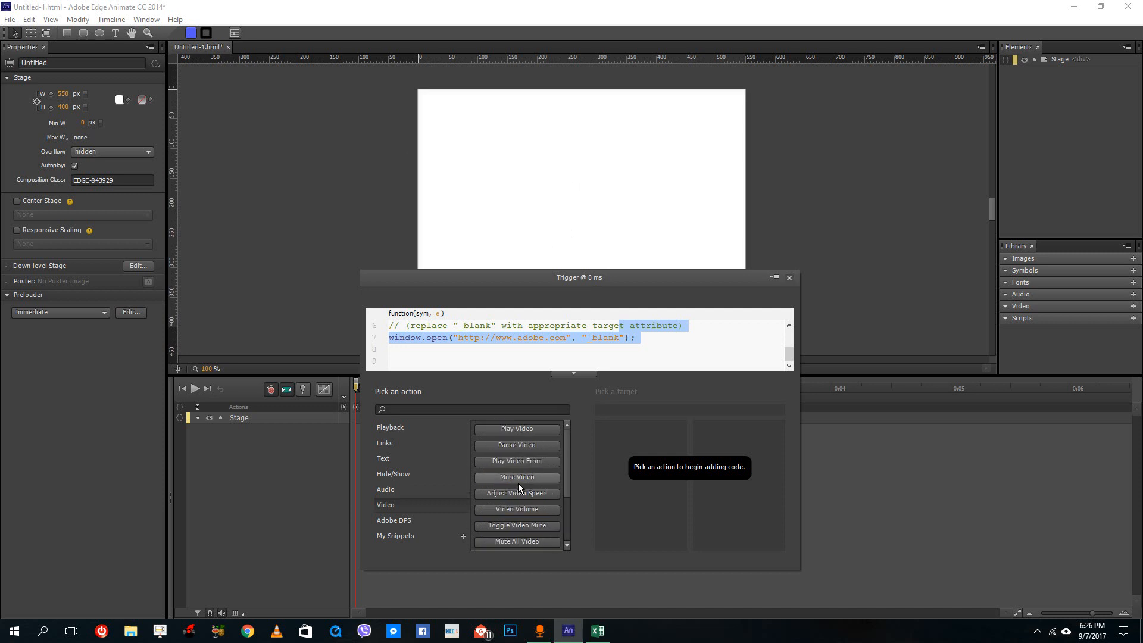
pyautogui.click(407, 521)
pyautogui.click(520, 430)
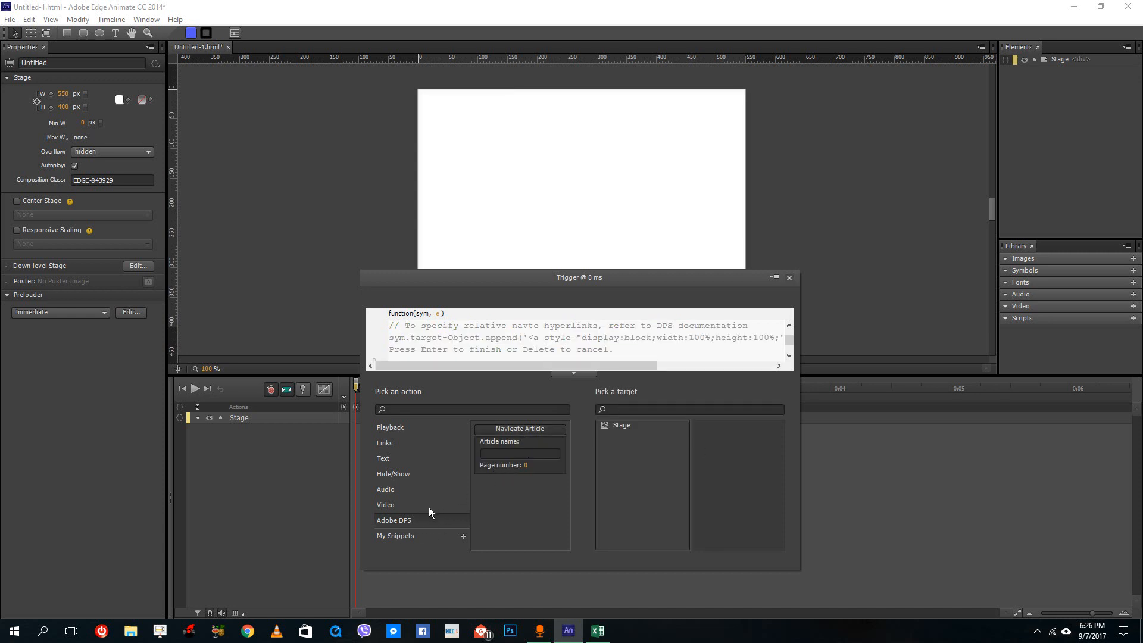
pyautogui.click(413, 534)
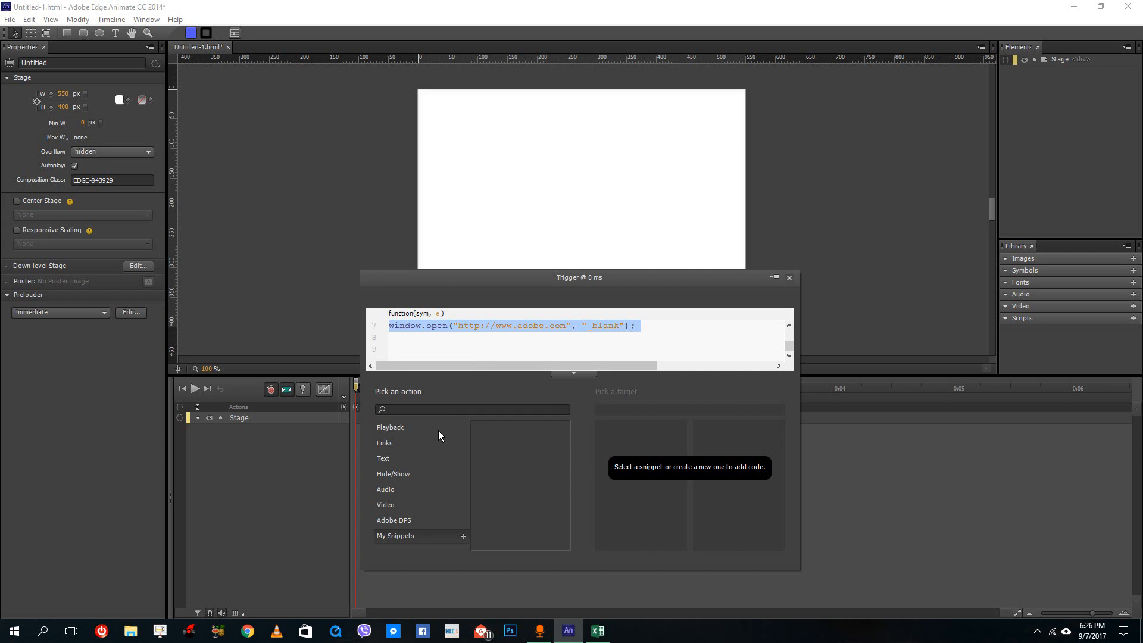
pyautogui.click(407, 442)
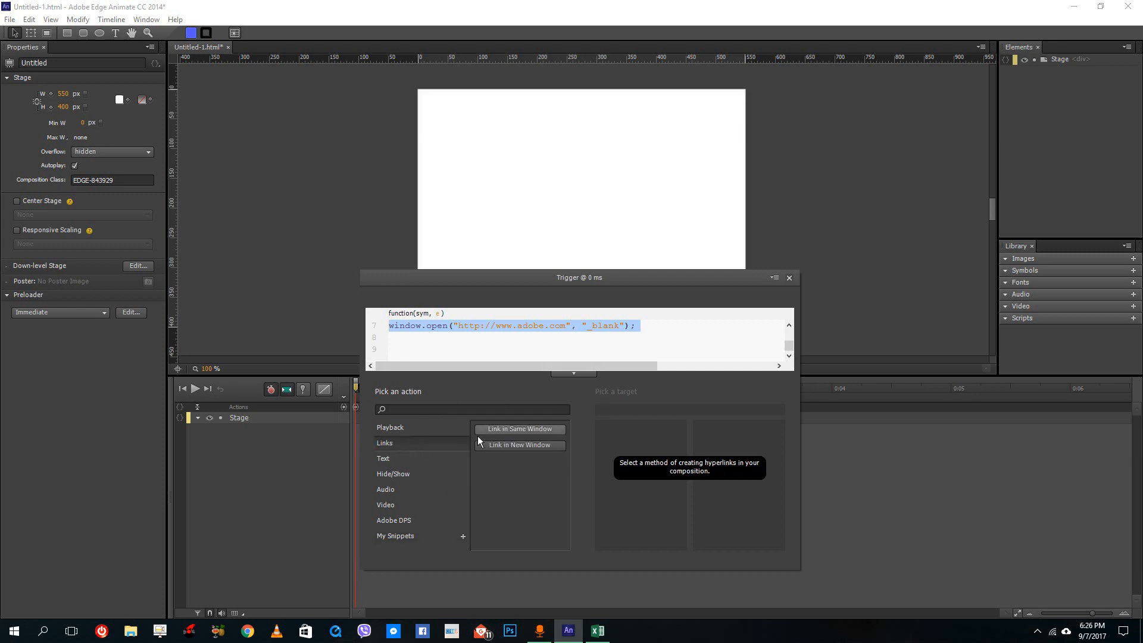
pyautogui.click(568, 222)
pyautogui.click(790, 279)
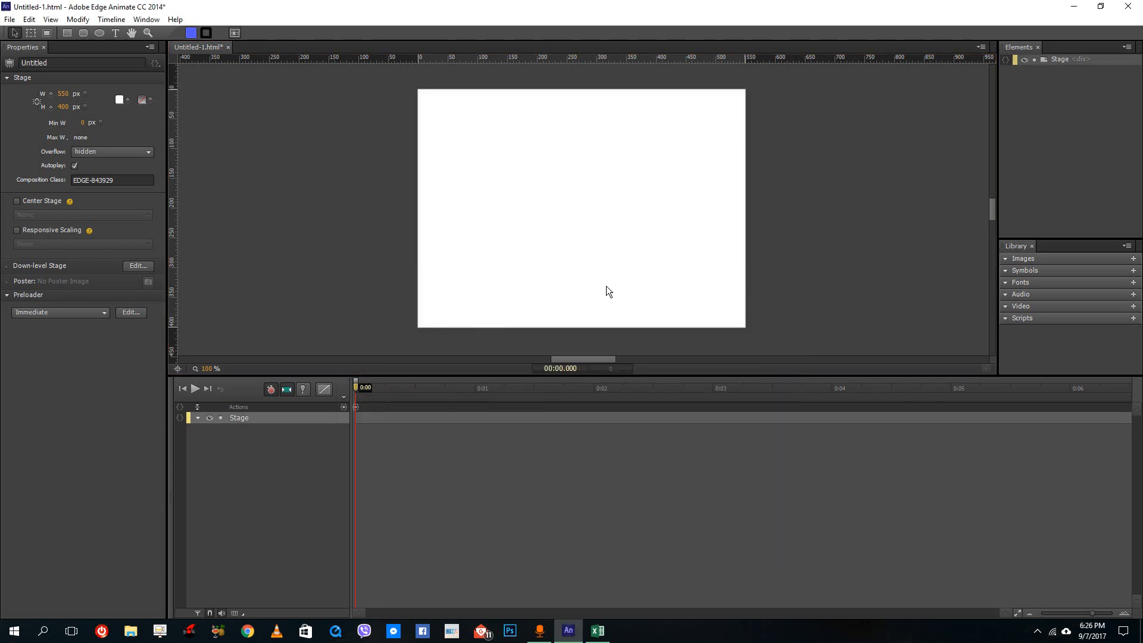
# Delete the trigger at 0:00 from the timeline's Actions row.
pyautogui.click(356, 407)
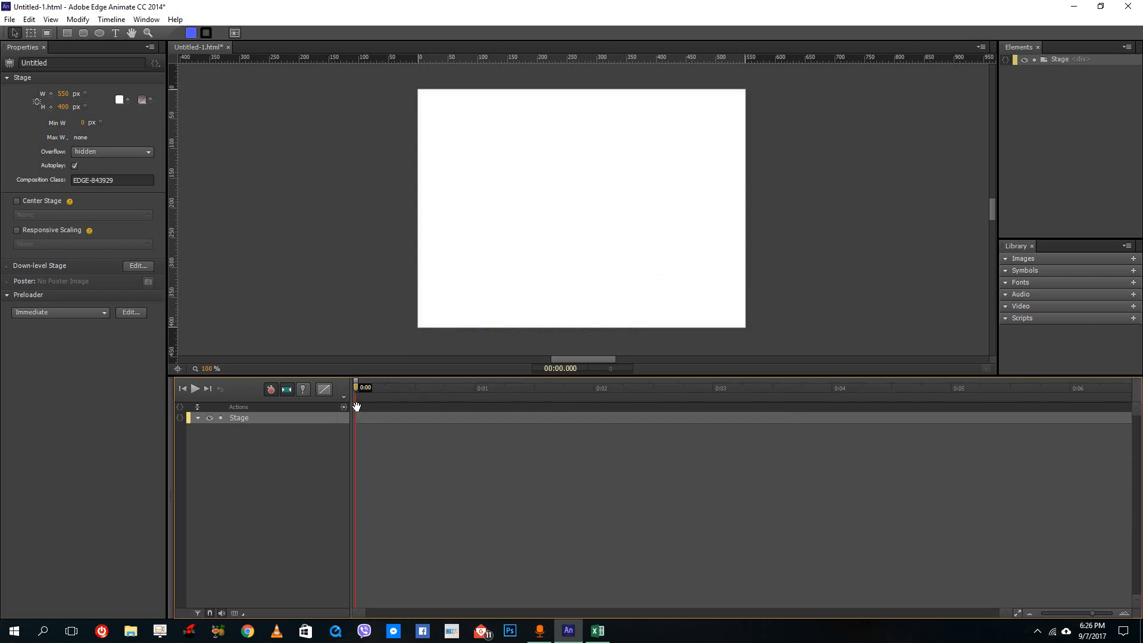
pyautogui.rightClick(357, 407)
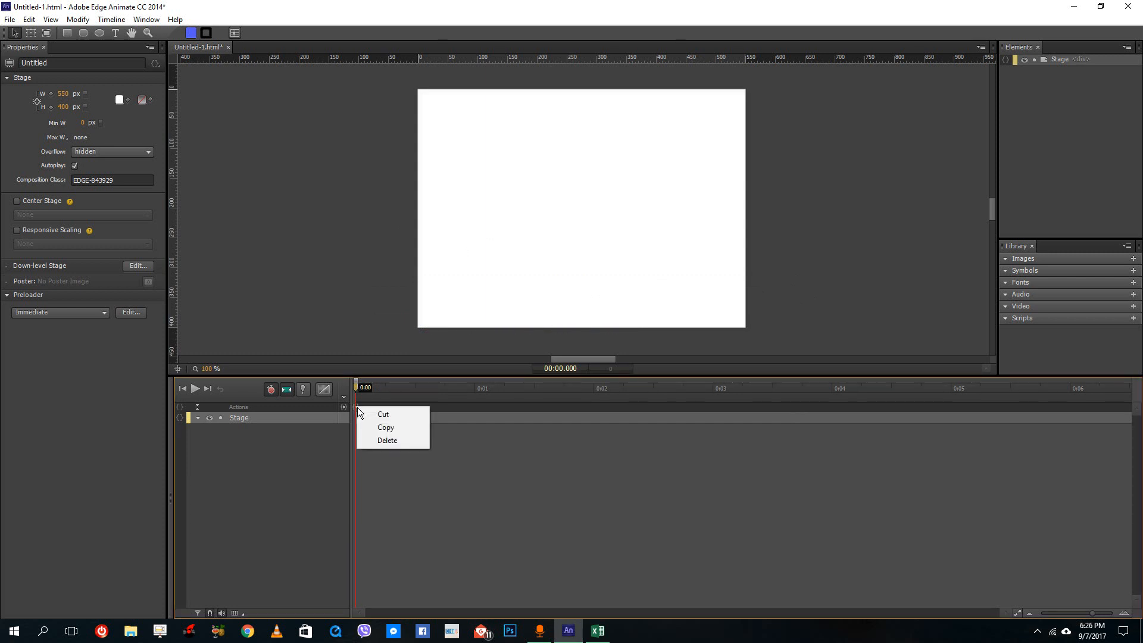
pyautogui.click(395, 439)
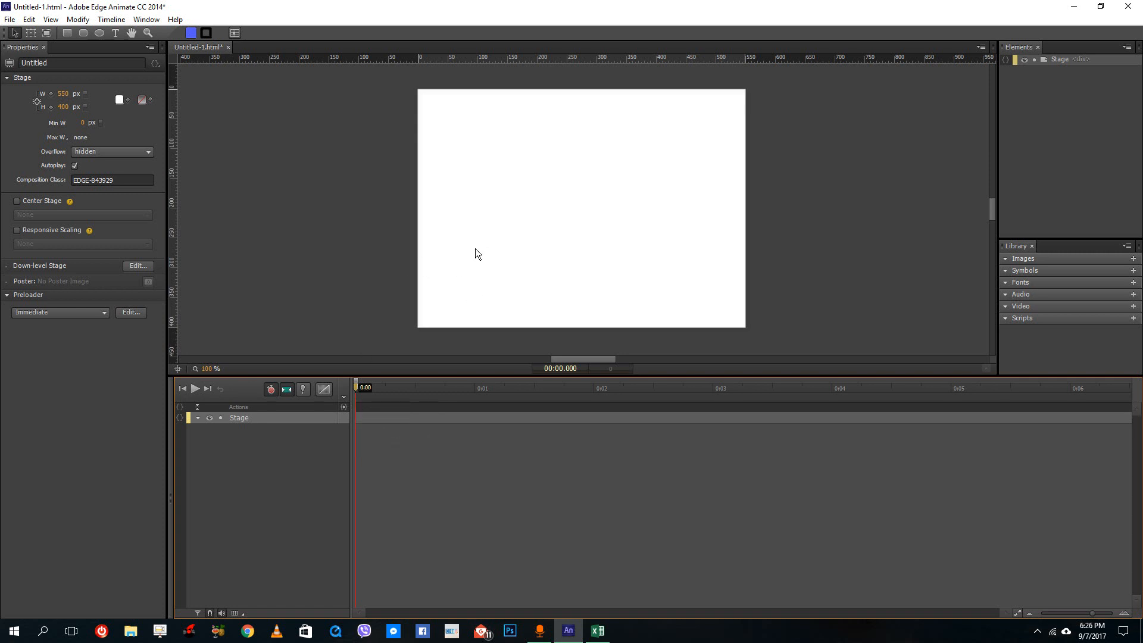
# Add a text element reading "HELLO WORLD" near the middle of the stage.
pyautogui.click(518, 157)
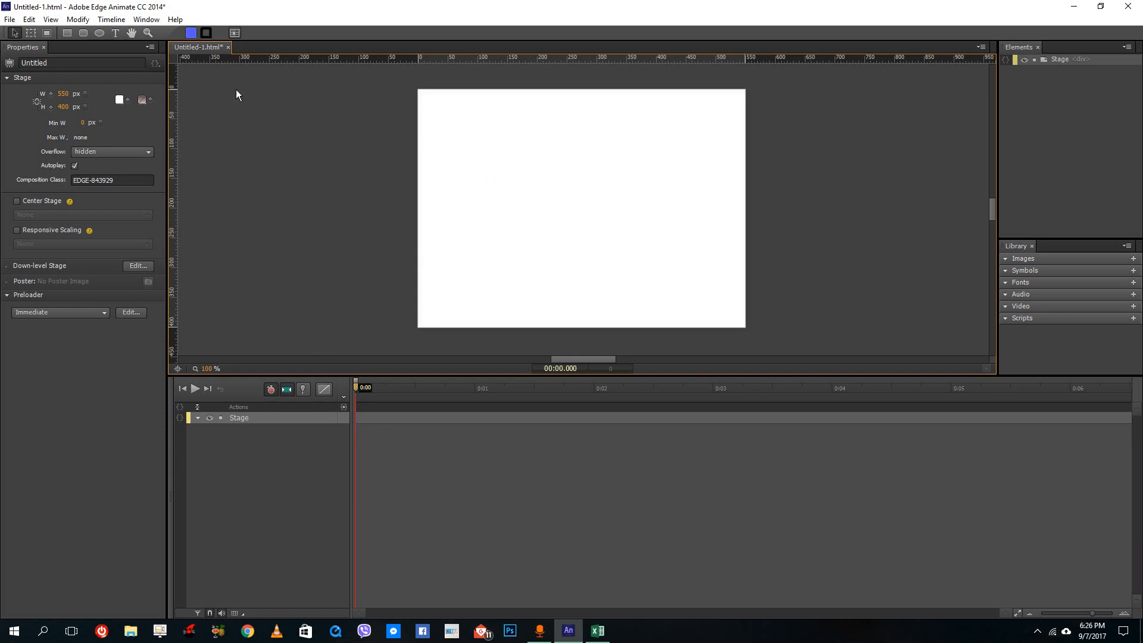
pyautogui.click(116, 33)
pyautogui.click(504, 194)
pyautogui.write('HELLO')
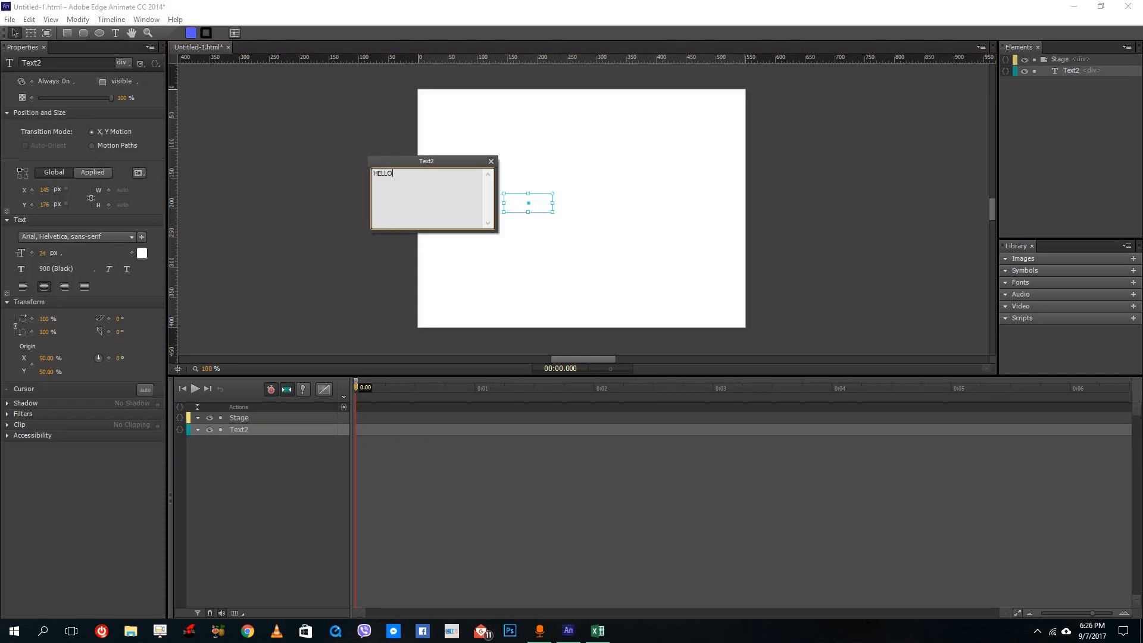
pyautogui.write(' WORLD')
pyautogui.moveTo(416, 173); pyautogui.dragTo(243, 121)
# Change the HELLO WORLD text color to black.
pyautogui.click(137, 245)
pyautogui.click(142, 253)
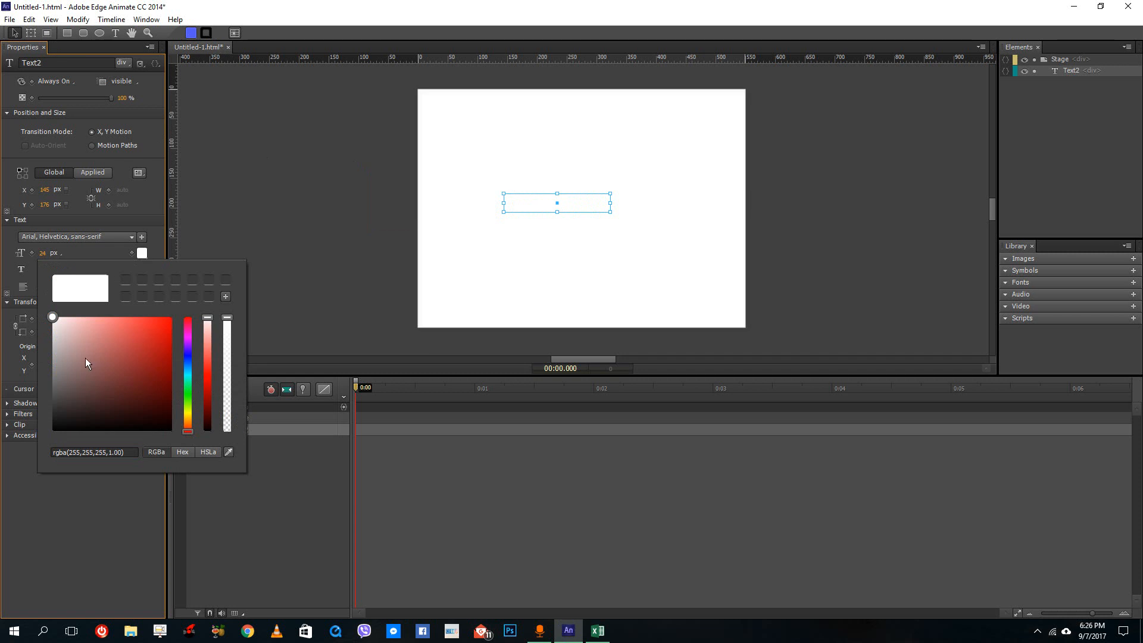
pyautogui.moveTo(85, 338); pyautogui.dragTo(51, 432)
pyautogui.click(365, 128)
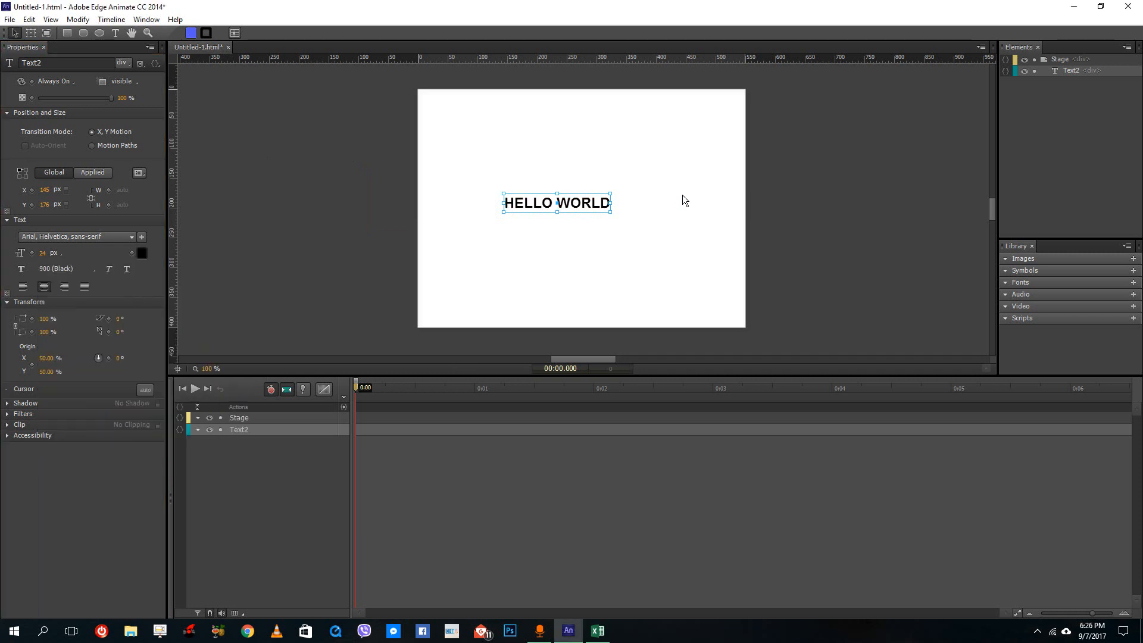
# Enlarge the HELLO WORLD text box to about 279 by 47 px and set its font size to 51 px.
pyautogui.moveTo(559, 209); pyautogui.dragTo(642, 221)
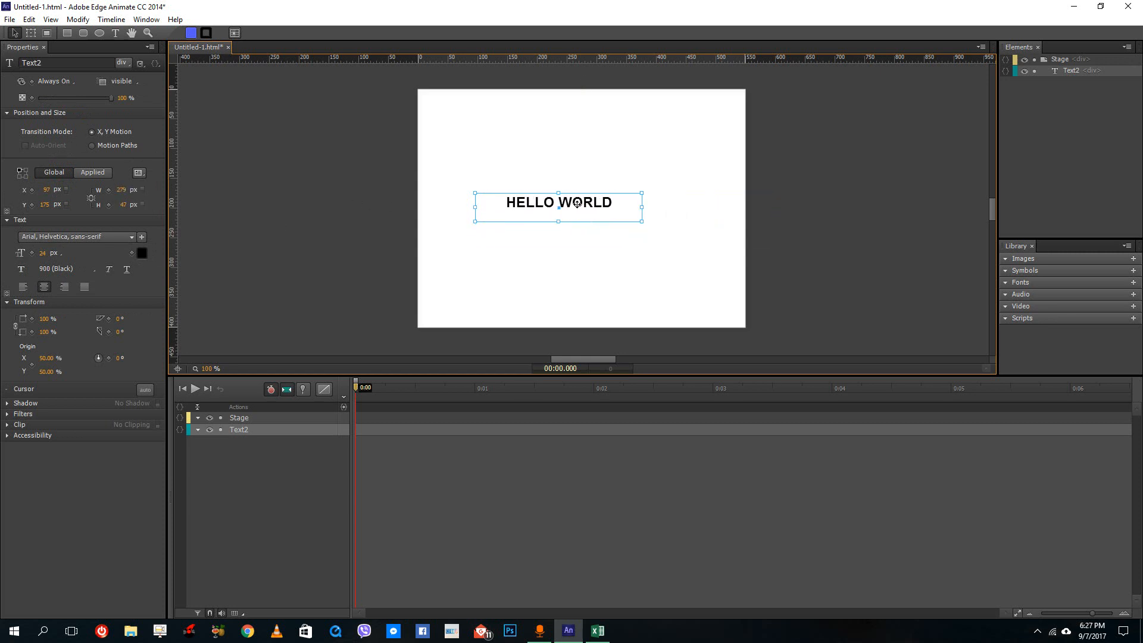
pyautogui.doubleClick(557, 202)
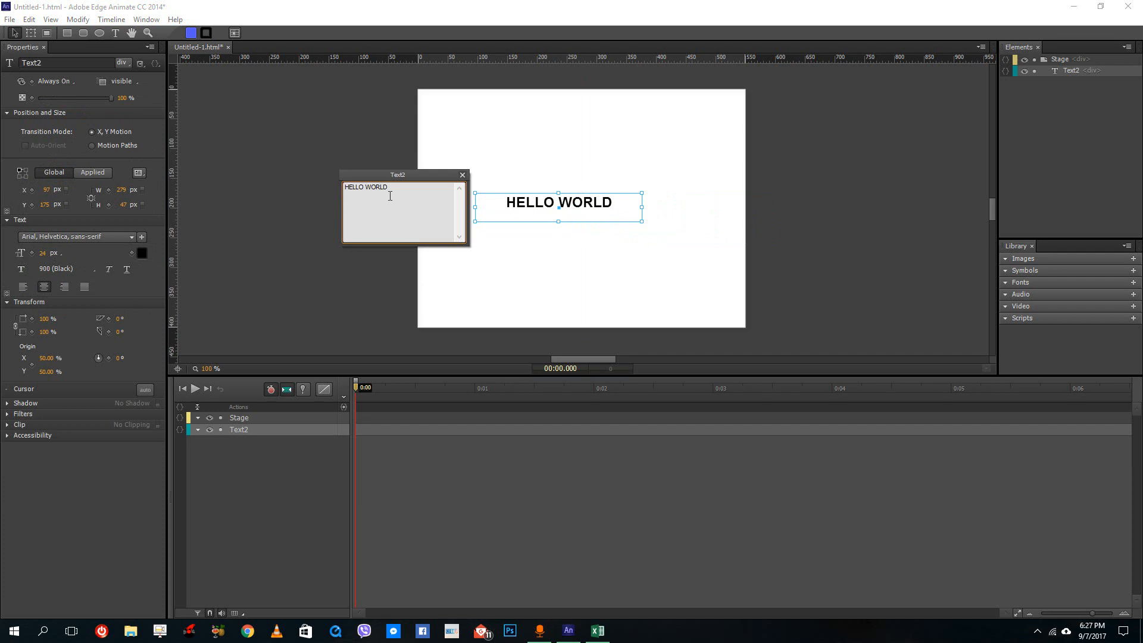
pyautogui.click(40, 253)
pyautogui.moveTo(46, 253); pyautogui.dragTo(65, 254)
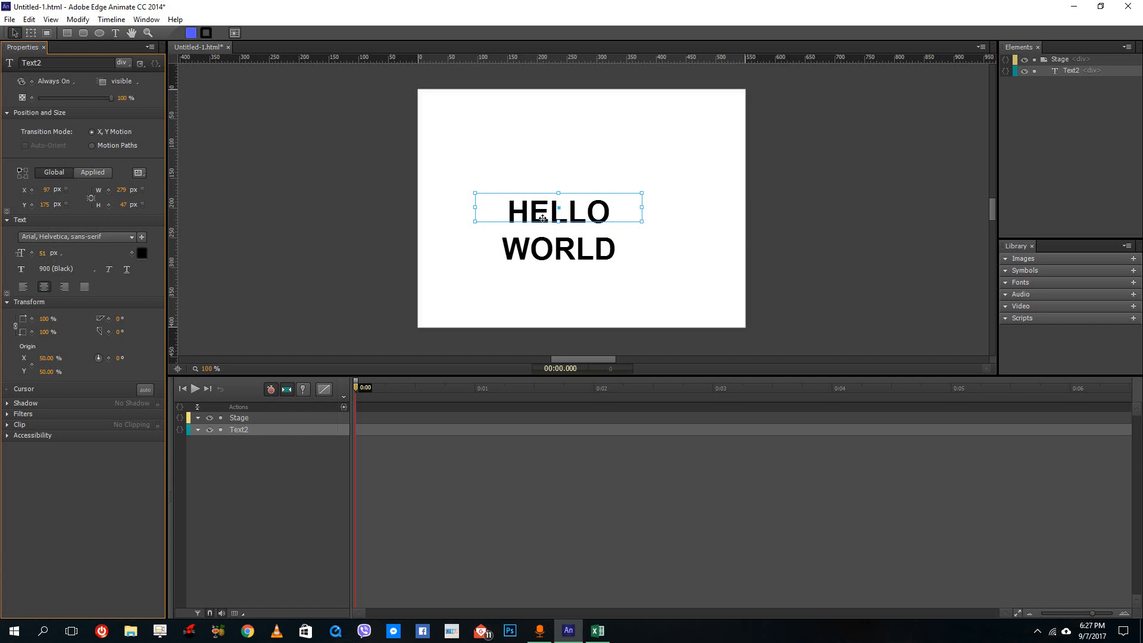
# Extend the text box to about 137 px high and center it on the stage at about X 135, Y 131.
pyautogui.moveTo(559, 221); pyautogui.dragTo(559, 275)
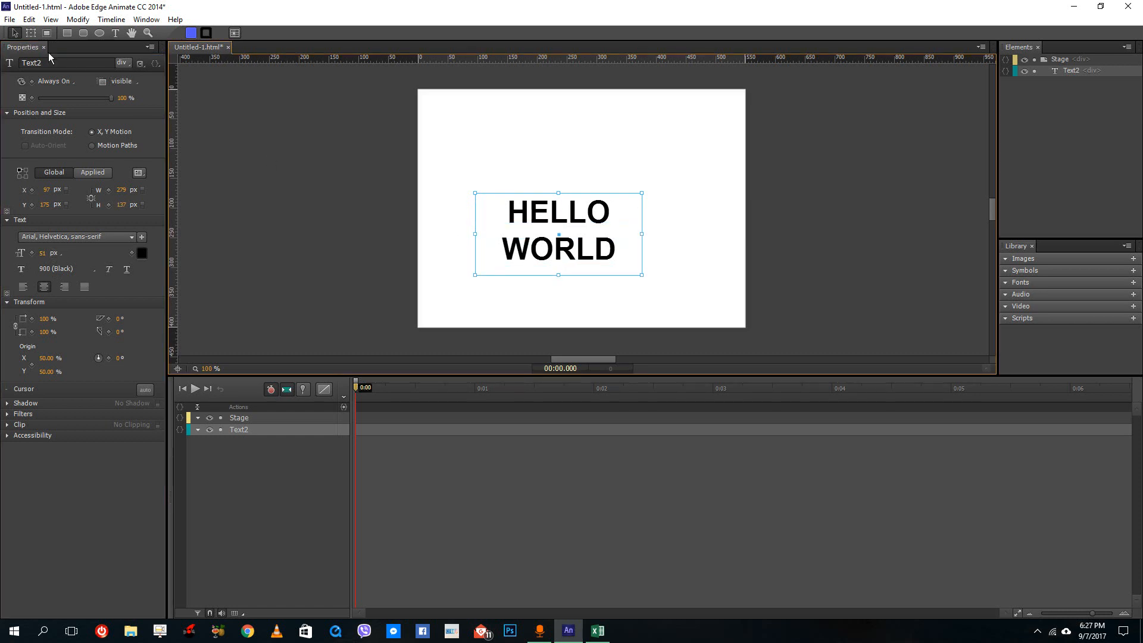
pyautogui.moveTo(576, 213); pyautogui.dragTo(599, 187)
pyautogui.click(705, 217)
pyautogui.click(590, 205)
# Insert a timeline trigger at 0:03 containing a Change Text action that targets Text2.
pyautogui.moveTo(377, 387); pyautogui.dragTo(713, 405)
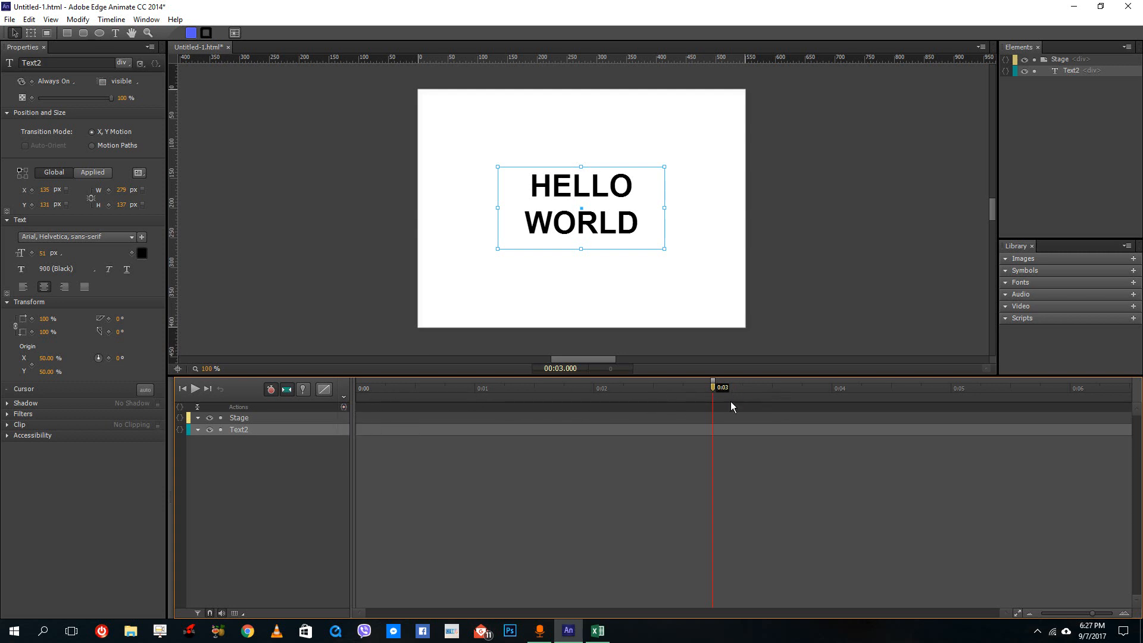
pyautogui.click(344, 407)
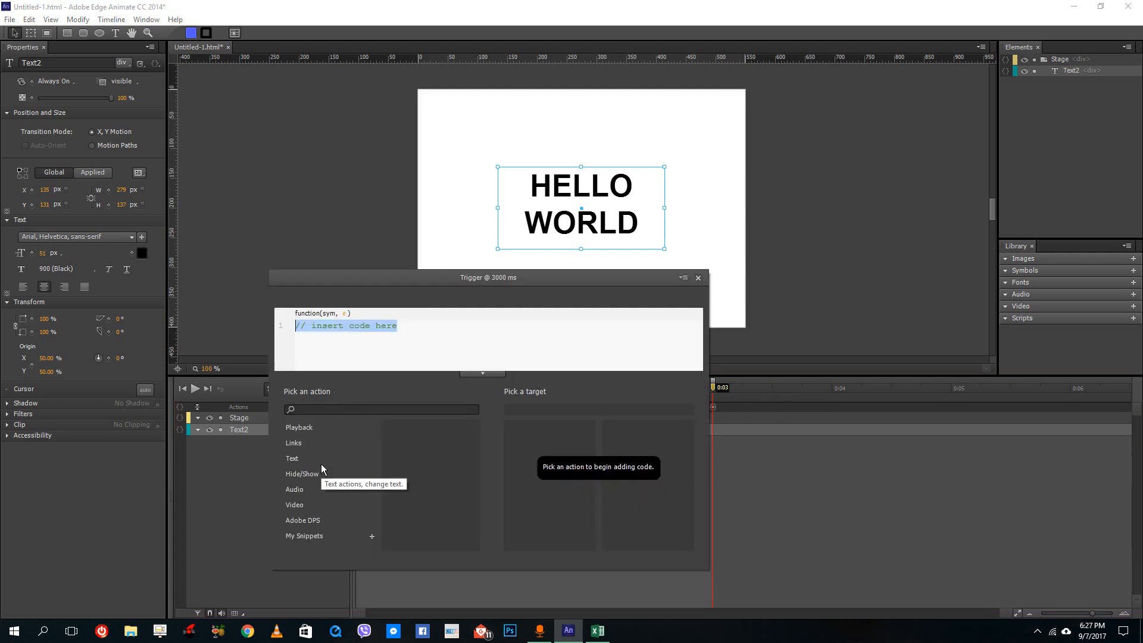
pyautogui.click(296, 459)
pyautogui.click(426, 430)
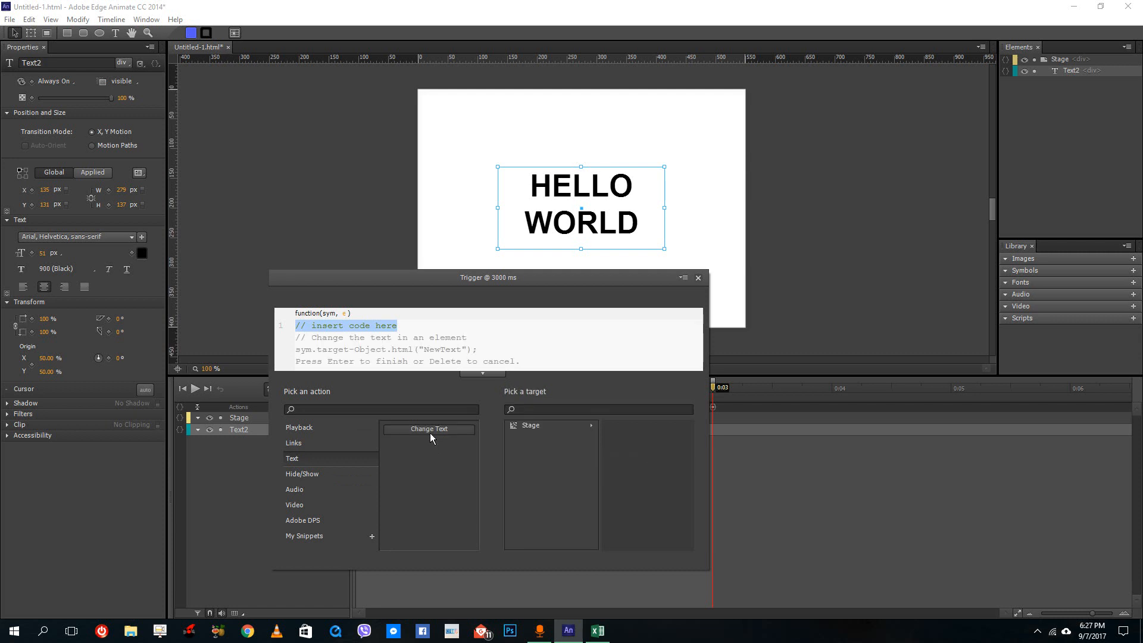
pyautogui.click(541, 426)
pyautogui.click(625, 426)
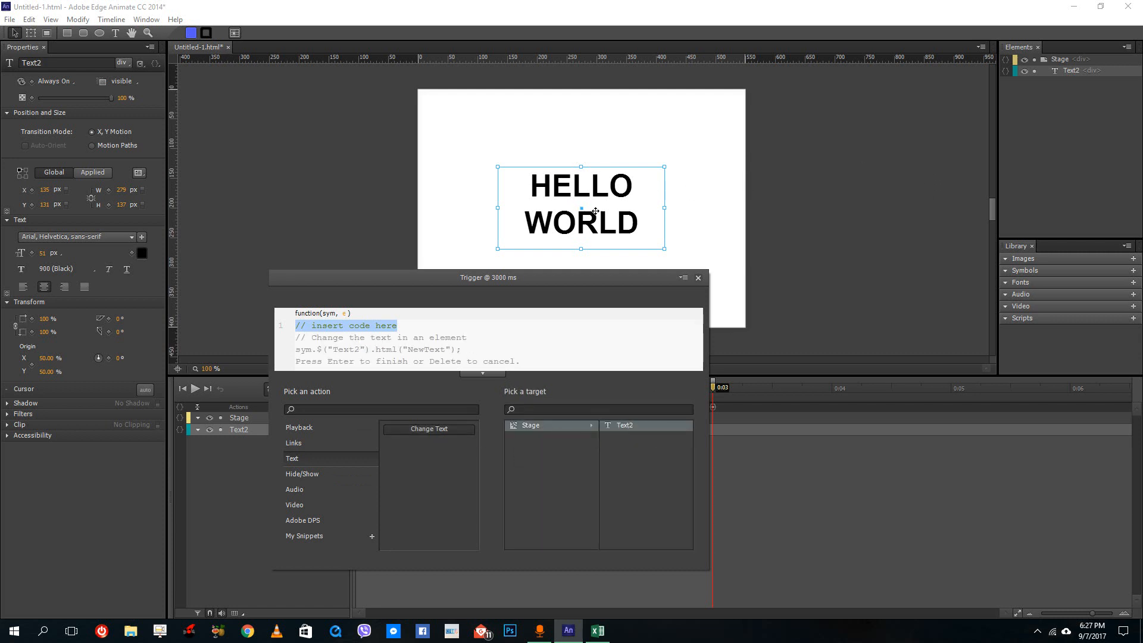
pyautogui.press('Return')
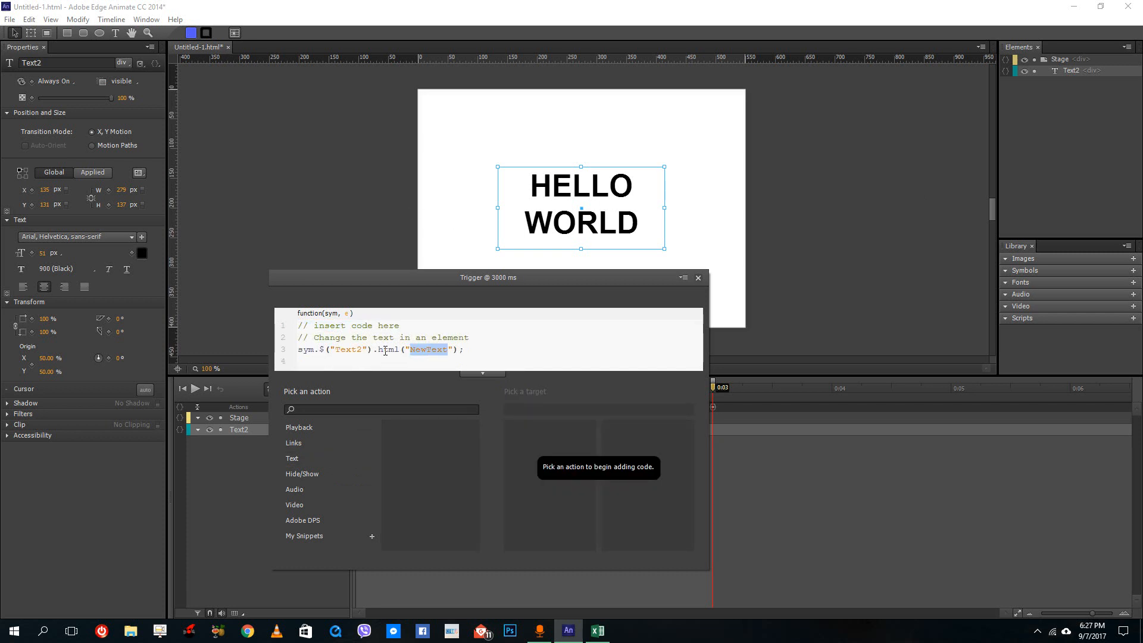
# Replace the NewText placeholder in the trigger's Text2 code with HEY YALL!!
pyautogui.click(410, 351)
pyautogui.moveTo(447, 350); pyautogui.dragTo(410, 354)
pyautogui.write('HEY YAL')
pyautogui.write('L')
pyautogui.write('!!')
# Wrap HEY YALL!! in <i> and </i> tags inside the quoted string, and close the trigger code editor.
pyautogui.click(410, 351)
pyautogui.write('<>i>')
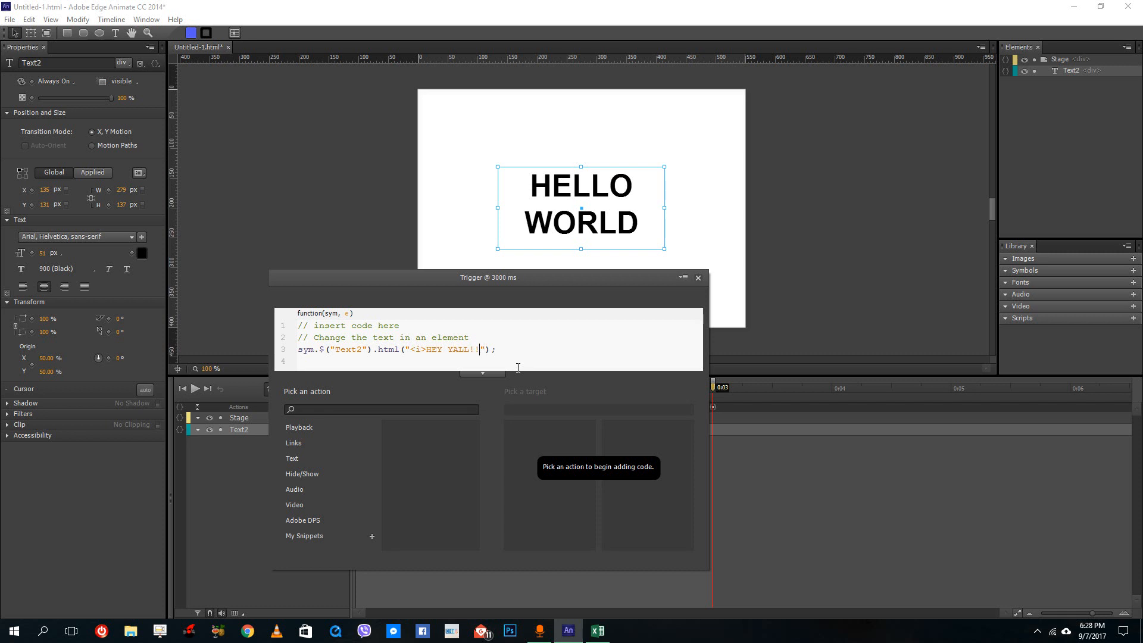
pyautogui.write('</i')
pyautogui.press('BackSpace')
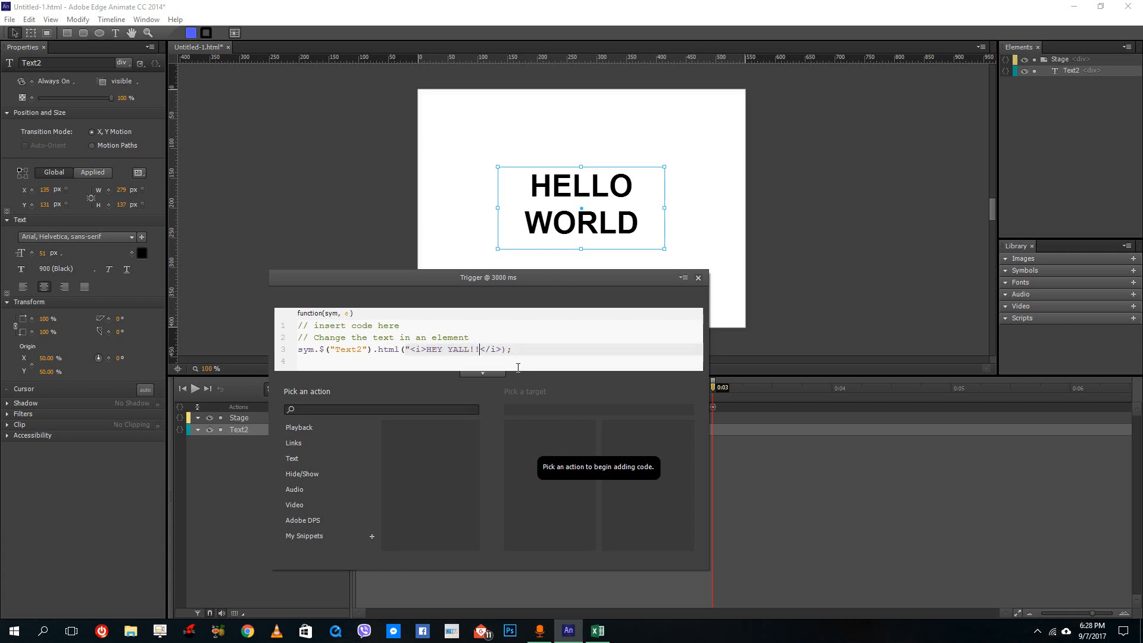
pyautogui.write('"')
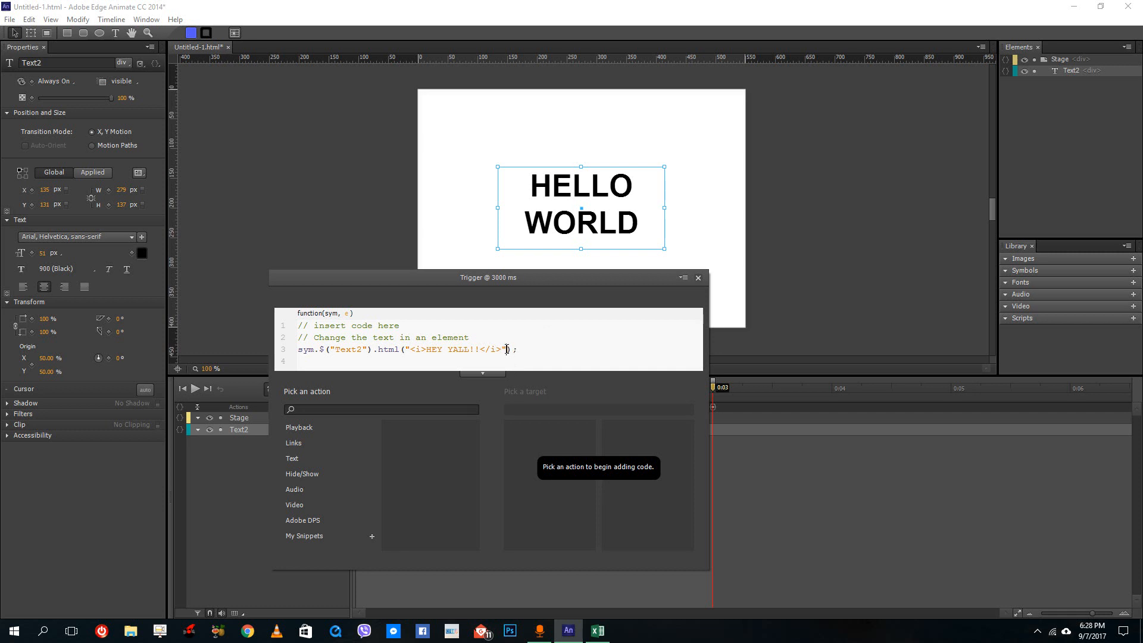
pyautogui.click(511, 336)
pyautogui.click(698, 278)
# Return the playhead to 0:00 and preview the composition's text change in the browser, closing the preview when done.
pyautogui.moveTo(717, 390); pyautogui.dragTo(179, 412)
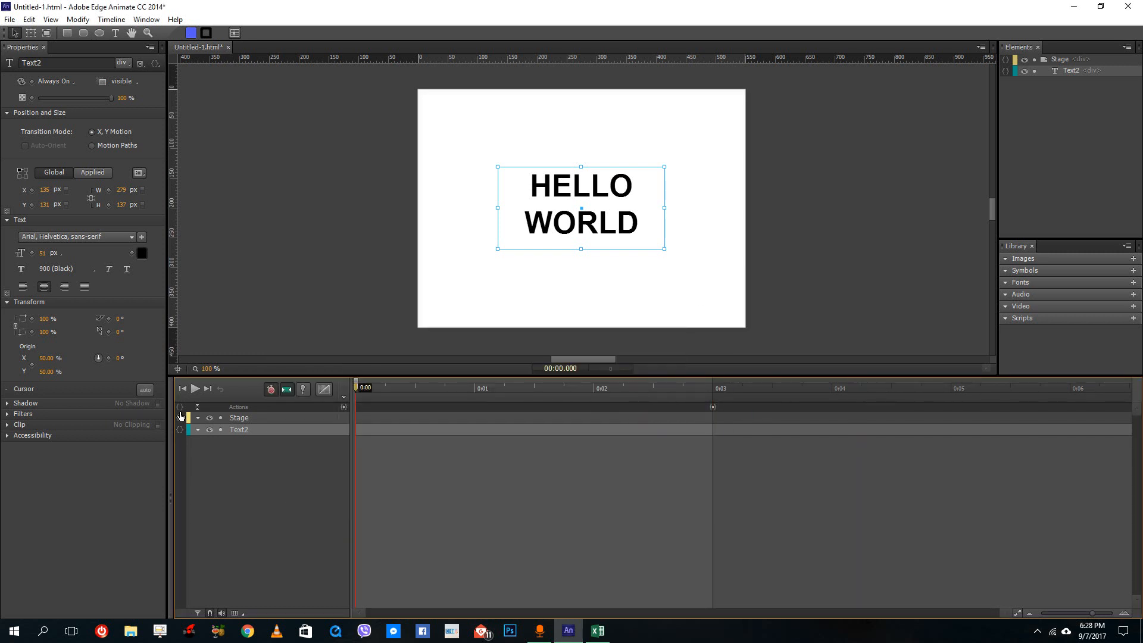
pyautogui.click(9, 19)
pyautogui.click(74, 206)
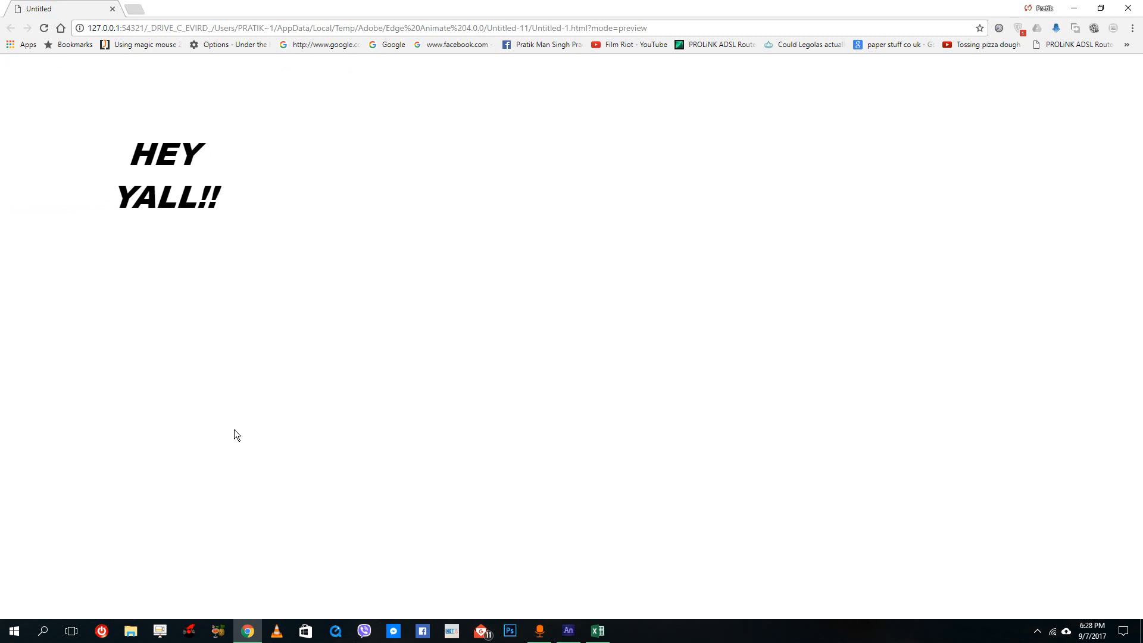
pyautogui.click(579, 536)
pyautogui.click(1128, 8)
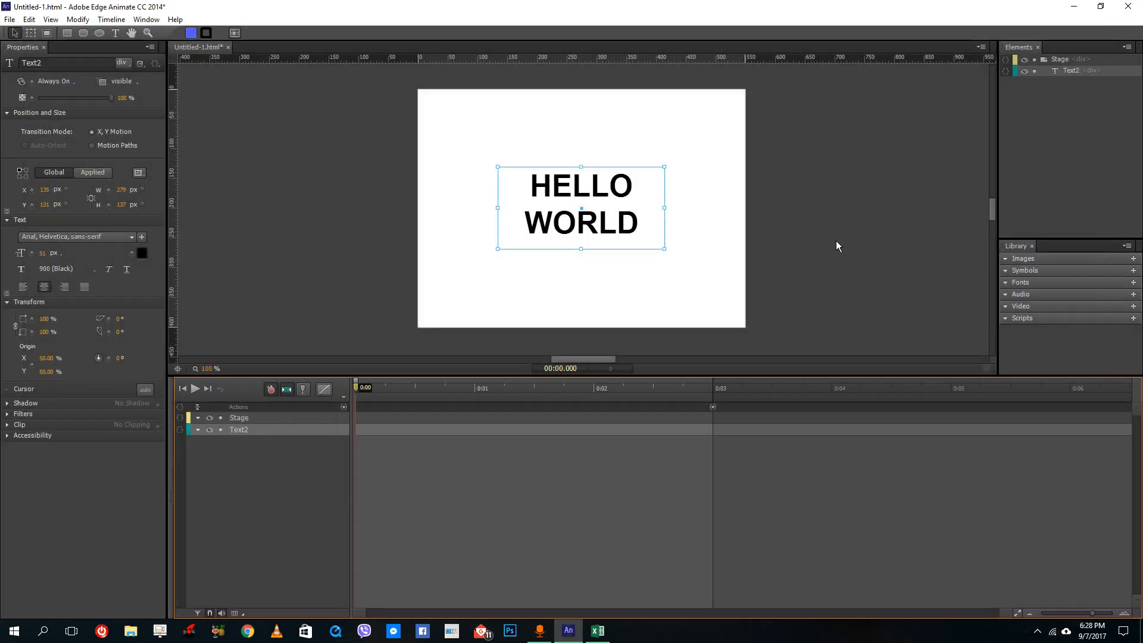
pyautogui.click(838, 245)
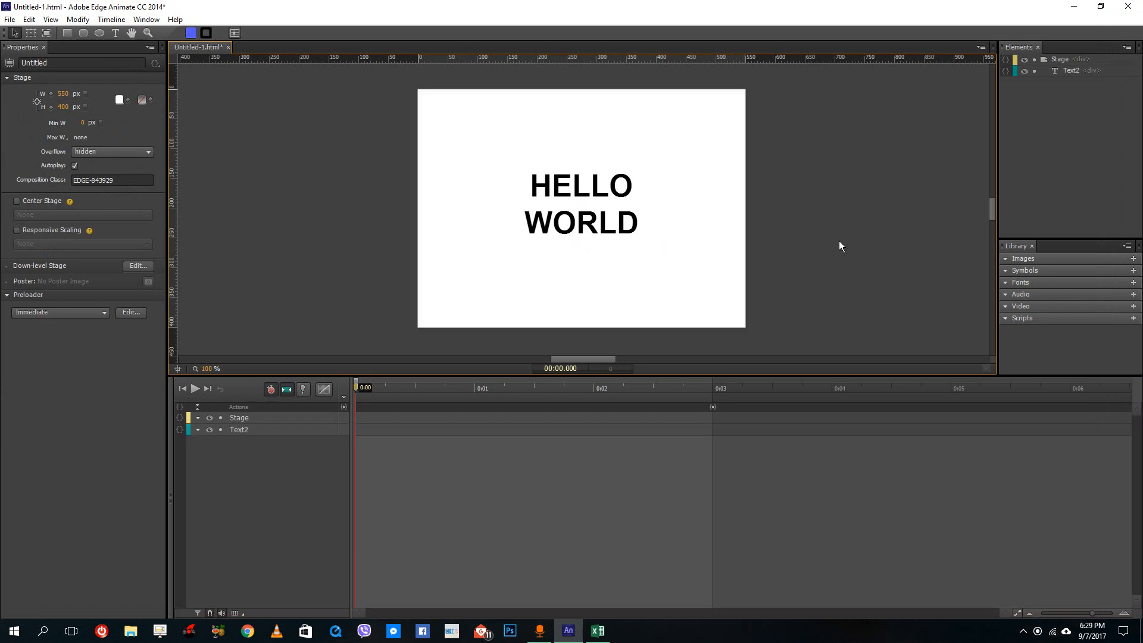